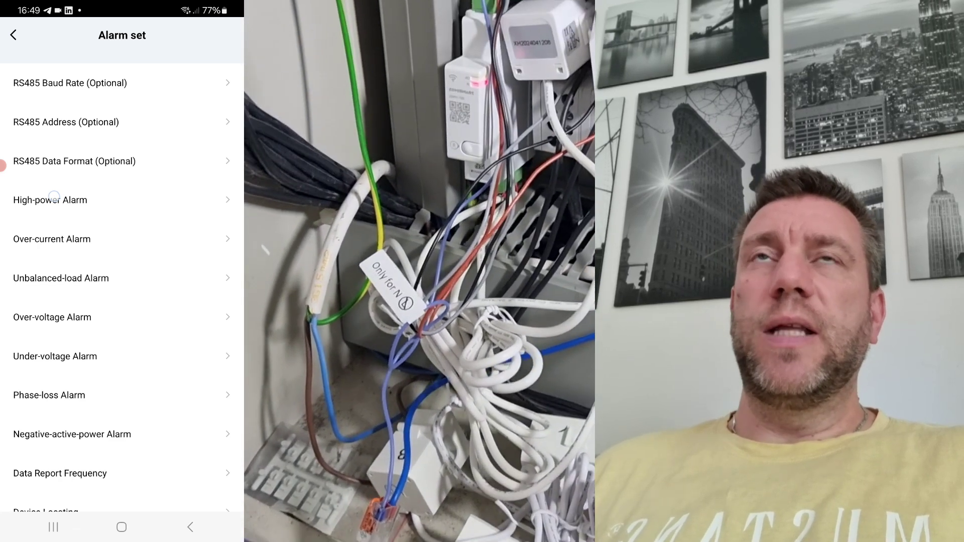
Bring up the High-power Alarm settings and attempt to switch its Control toggle on.
{"action": "left_click", "coordinate": [54, 198]}
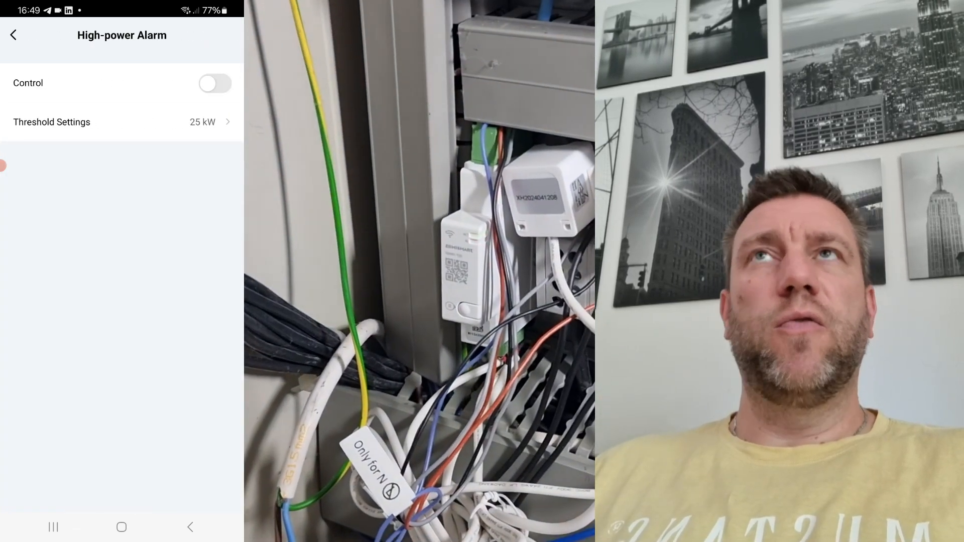
{"action": "left_click", "coordinate": [215, 83]}
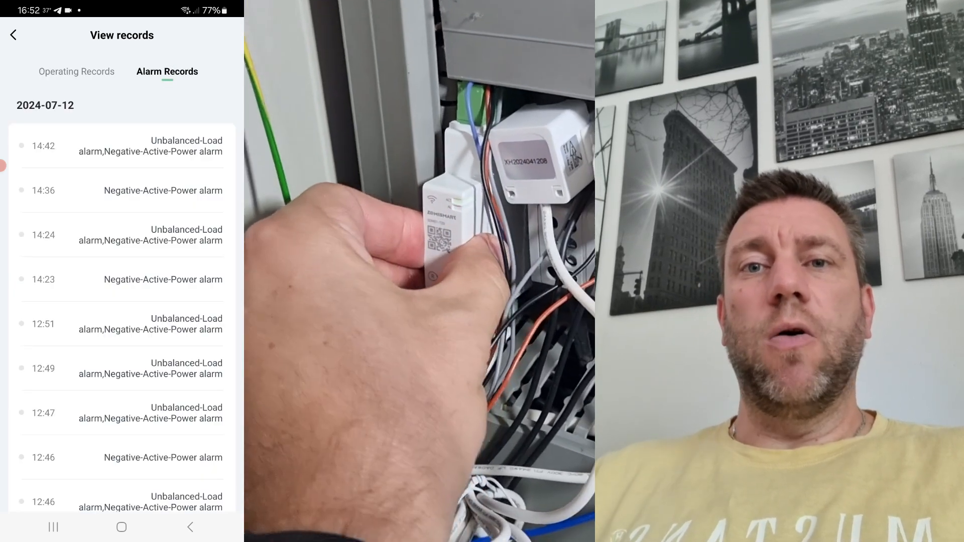
{"action": "scroll", "coordinate": [122, 302], "scroll_direction": "down", "scroll_amount": 10}
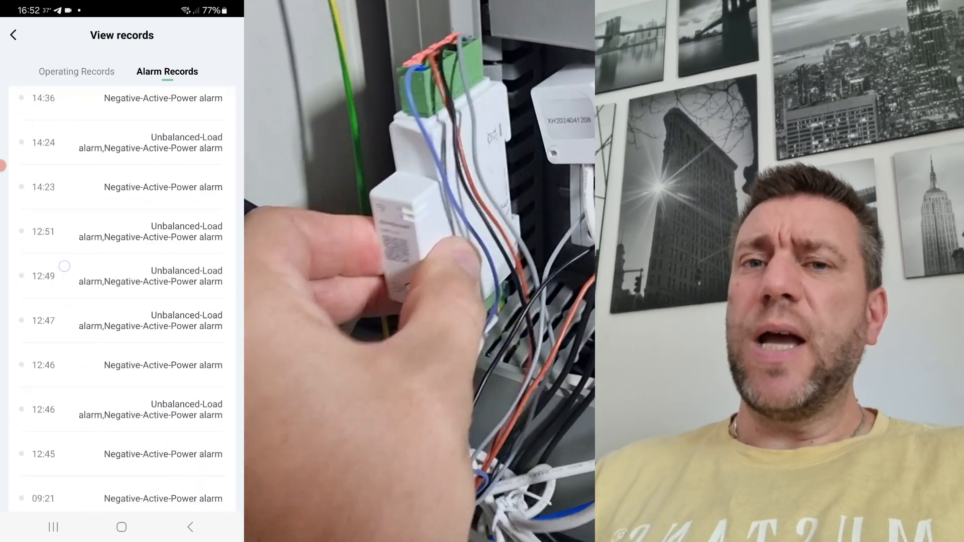
{"action": "scroll", "coordinate": [122, 301], "scroll_direction": "down", "scroll_amount": 10}
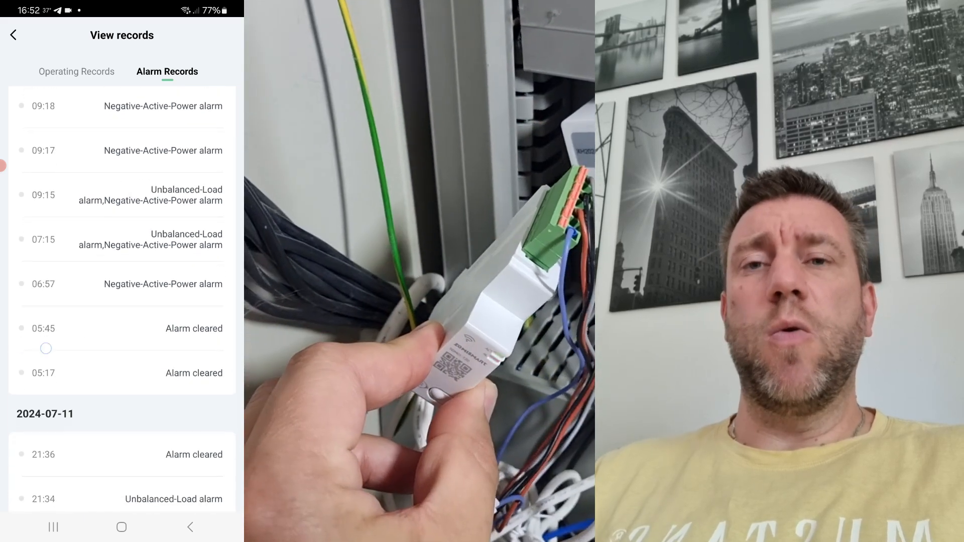
{"action": "scroll", "coordinate": [123, 301], "scroll_direction": "down", "scroll_amount": 1}
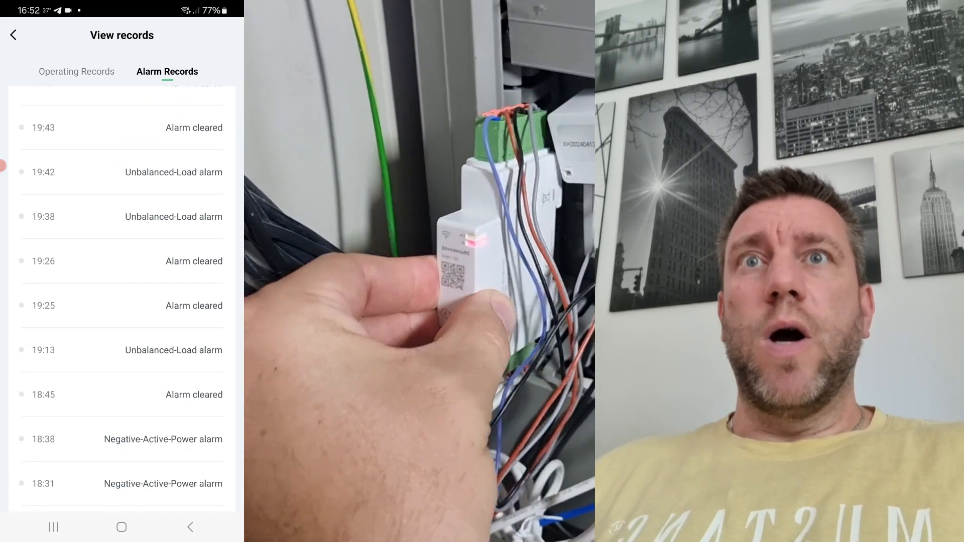
{"action": "scroll", "coordinate": [122, 301], "scroll_direction": "up", "scroll_amount": 15}
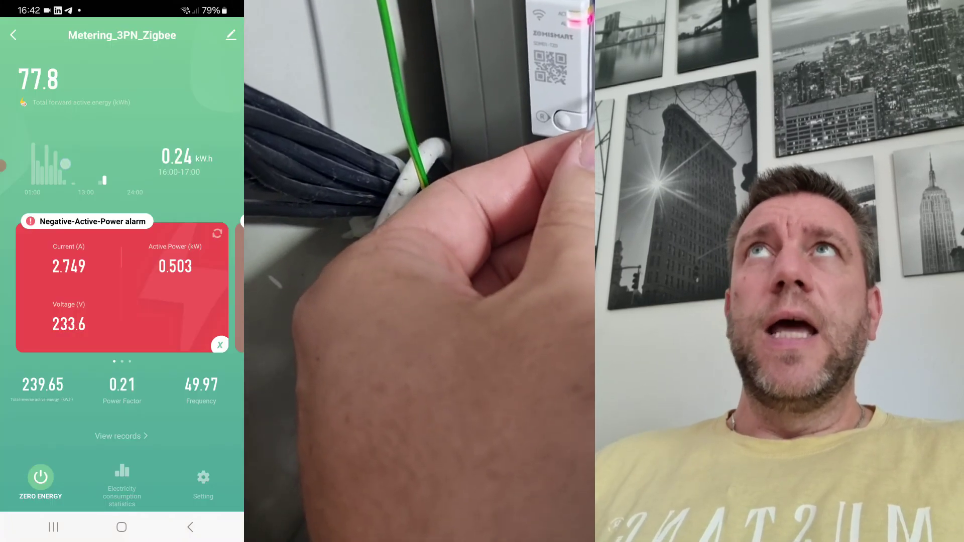
Move from the alarm records to the Electricity consumption statistics page.
{"action": "left_click", "coordinate": [122, 482]}
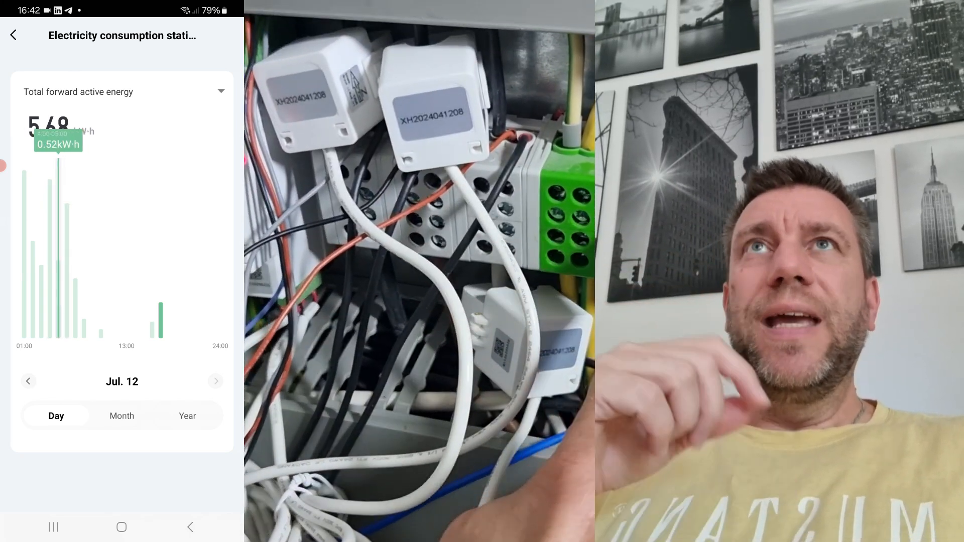
Flip the Total forward active energy measure list open and closed several times.
{"action": "left_click", "coordinate": [121, 92]}
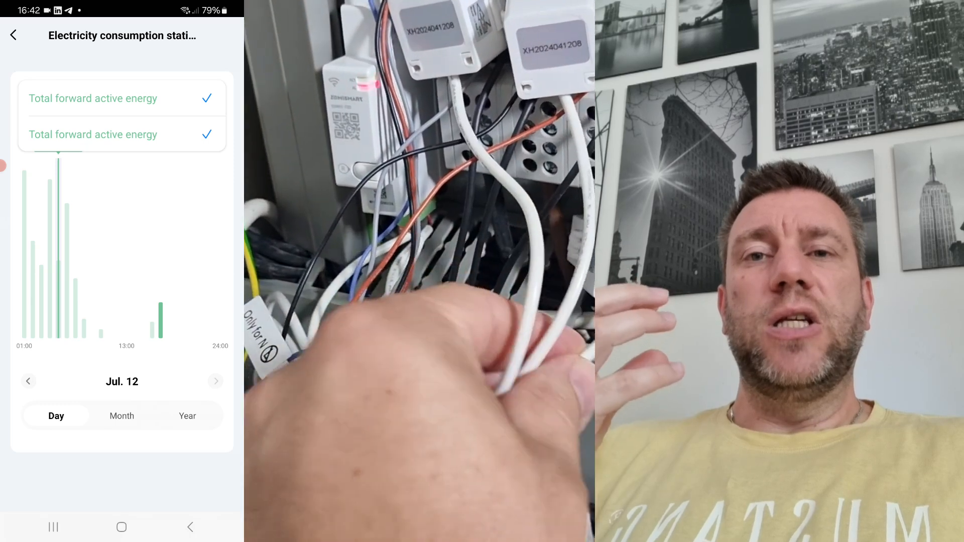
{"action": "left_click", "coordinate": [94, 98]}
{"action": "left_click", "coordinate": [120, 91]}
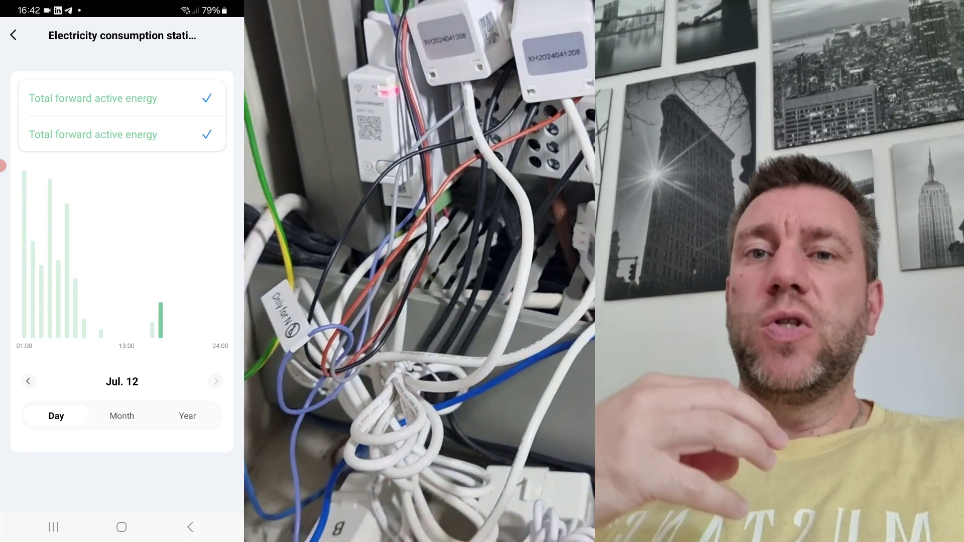
{"action": "left_click", "coordinate": [94, 98]}
{"action": "left_click", "coordinate": [121, 91]}
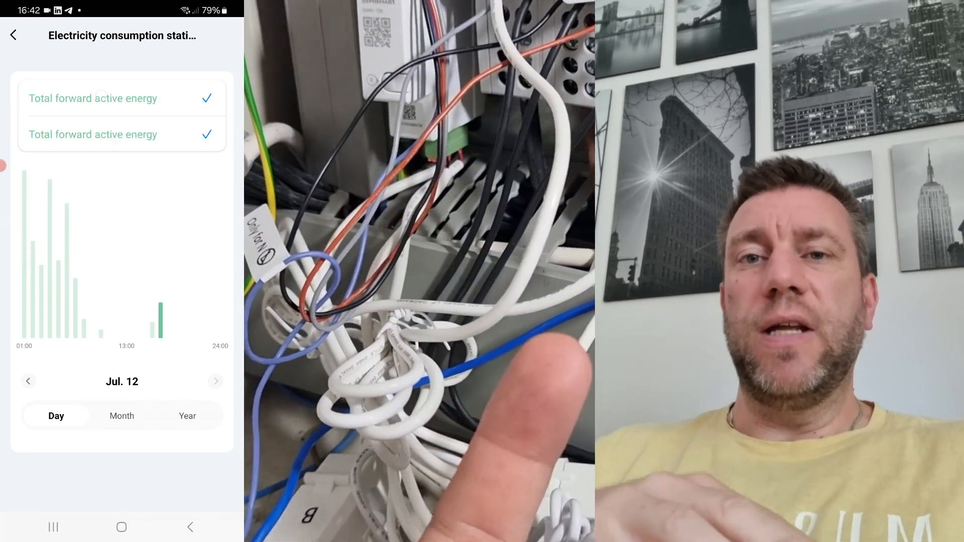
{"action": "left_click", "coordinate": [94, 98]}
{"action": "left_click", "coordinate": [121, 91]}
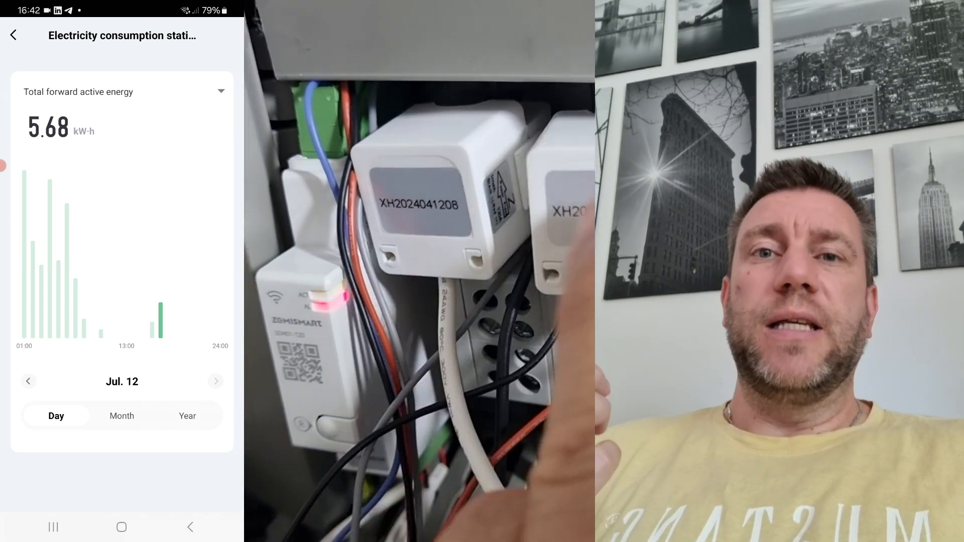
Read the first and second hourly bars' consumption tooltips on the Jul. 12 chart.
{"action": "left_click", "coordinate": [24, 302]}
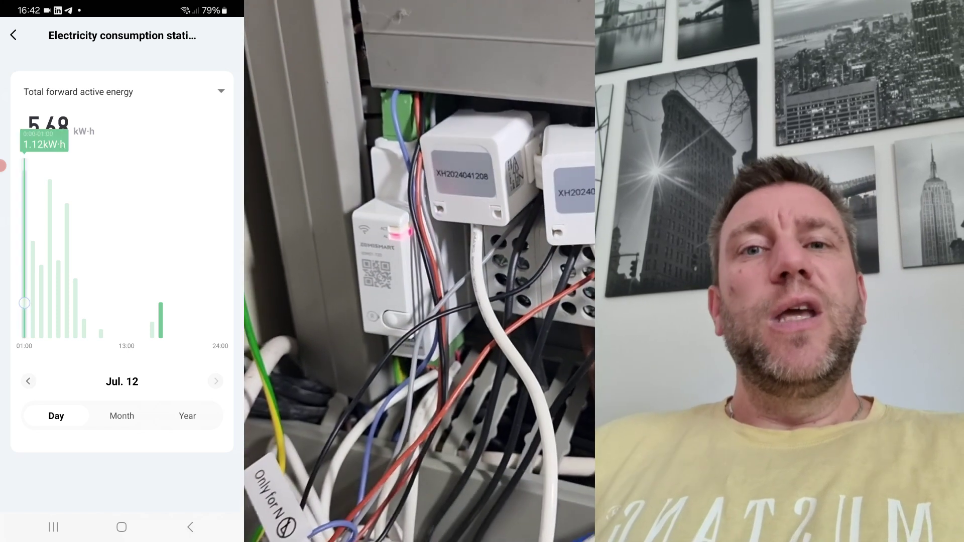
{"action": "left_click_drag", "start_coordinate": [24, 301], "coordinate": [33, 301]}
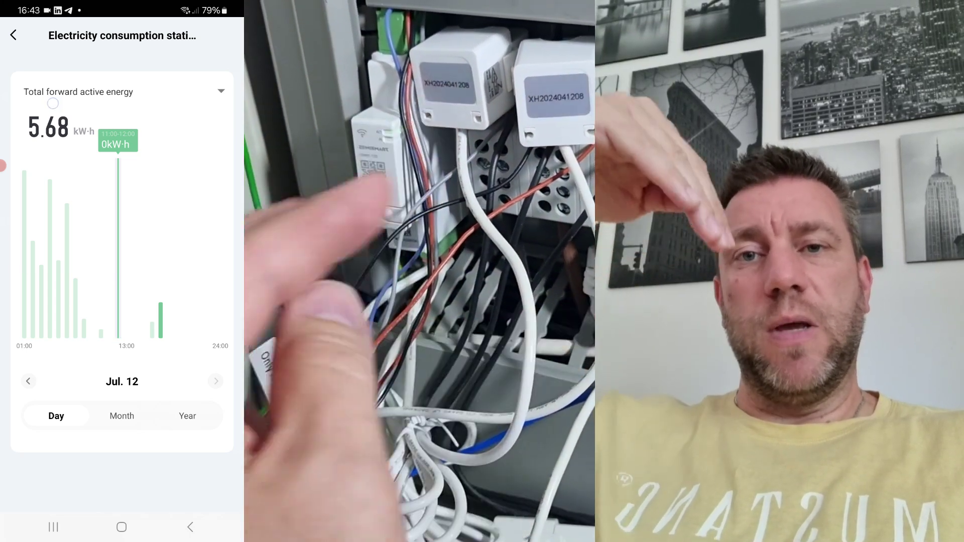
{"action": "left_click", "coordinate": [121, 91]}
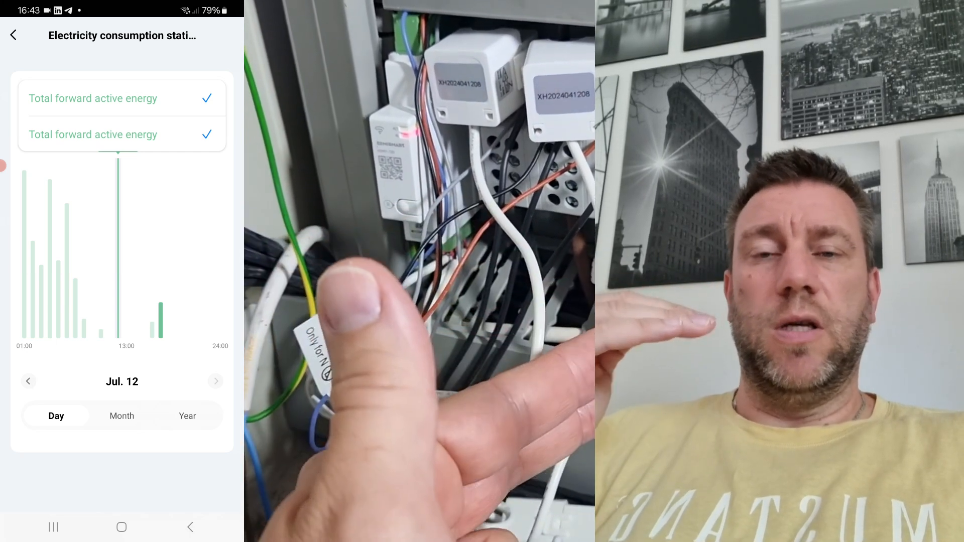
{"action": "left_click", "coordinate": [121, 98]}
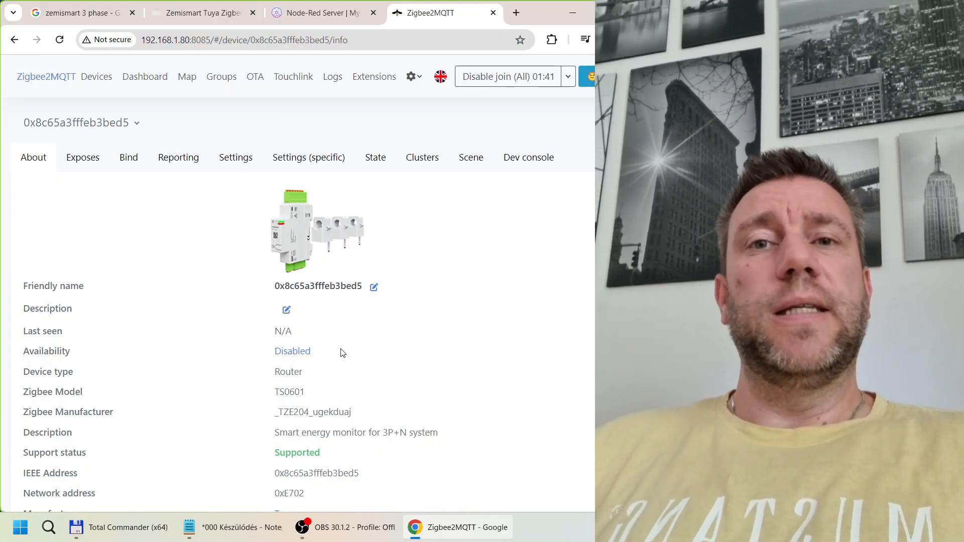
{"action": "scroll", "coordinate": [340, 352], "scroll_direction": "down", "scroll_amount": 2}
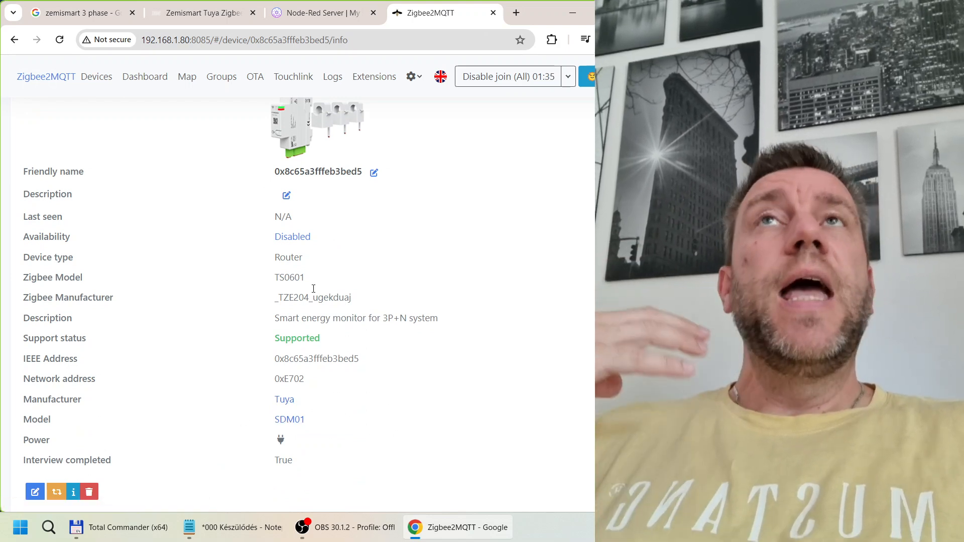
{"action": "scroll", "coordinate": [325, 343], "scroll_direction": "up", "scroll_amount": 1}
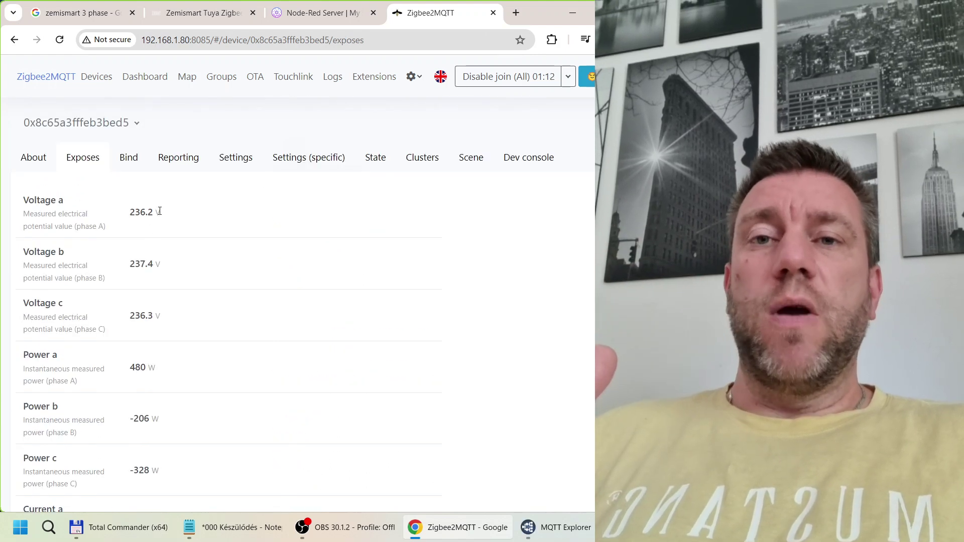
{"action": "scroll", "coordinate": [160, 213], "scroll_direction": "down", "scroll_amount": 1}
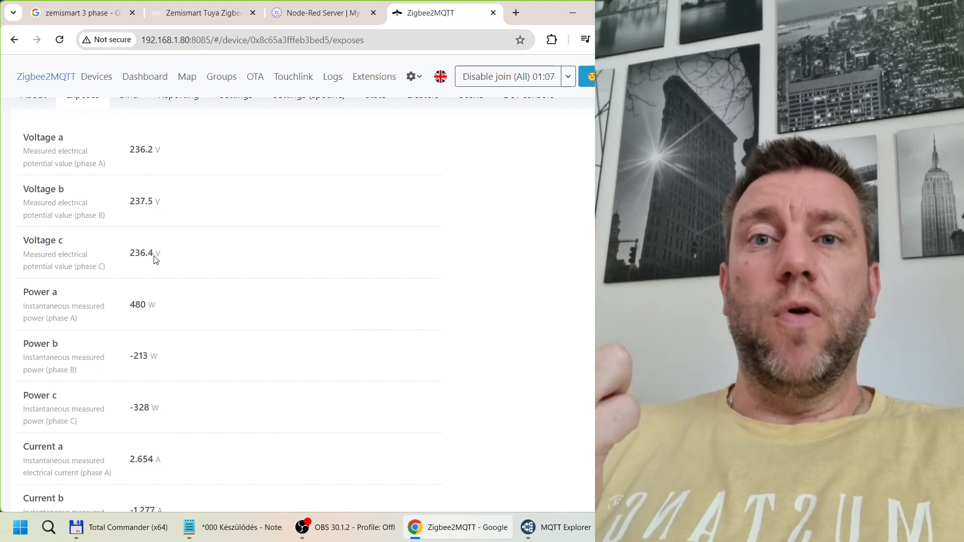
{"action": "scroll", "coordinate": [36, 259], "scroll_direction": "down", "scroll_amount": 2}
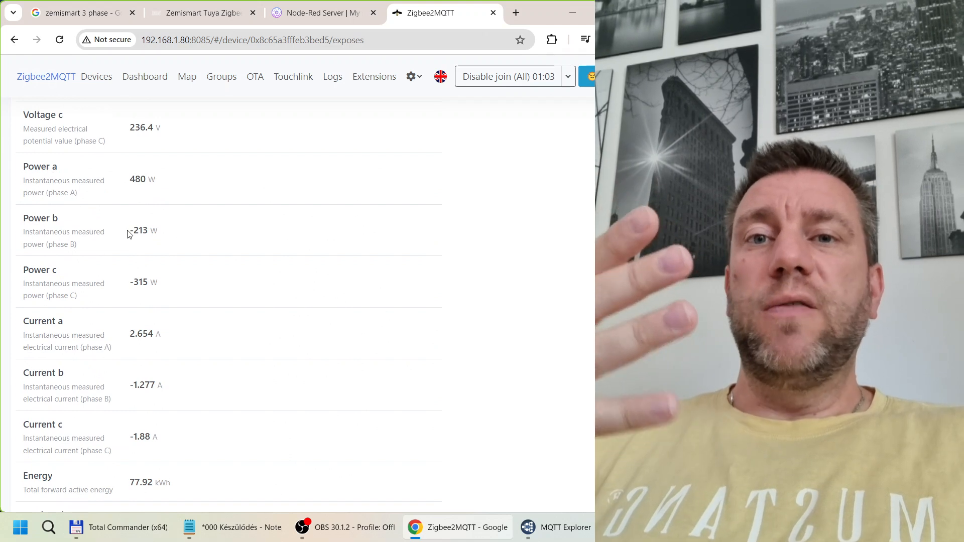
Highlight the Power a, b and c readings — phase A positive, phases B and C negative.
{"action": "left_click_drag", "start_coordinate": [129, 230], "coordinate": [160, 230]}
{"action": "left_click_drag", "start_coordinate": [160, 281], "coordinate": [127, 287]}
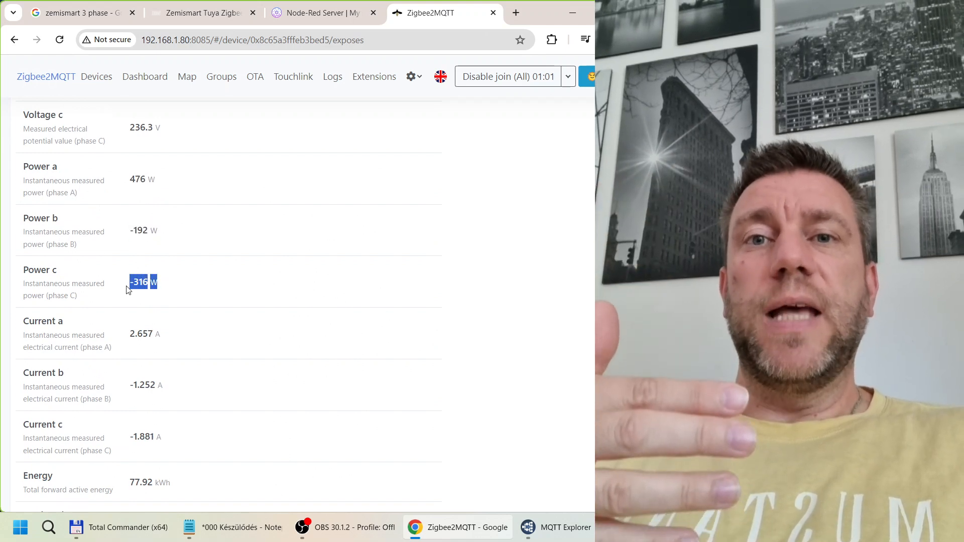
{"action": "left_click_drag", "start_coordinate": [159, 230], "coordinate": [123, 232]}
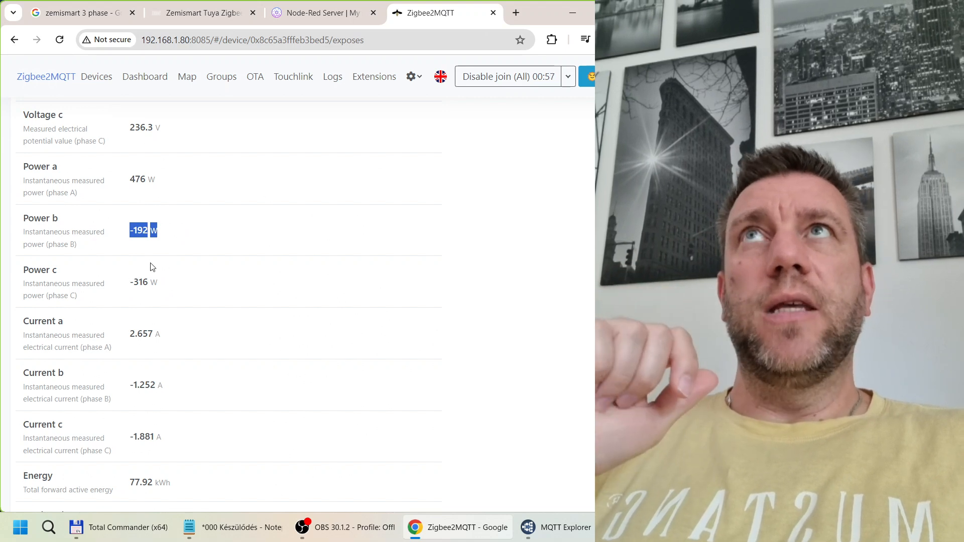
{"action": "left_click_drag", "start_coordinate": [126, 184], "coordinate": [158, 179]}
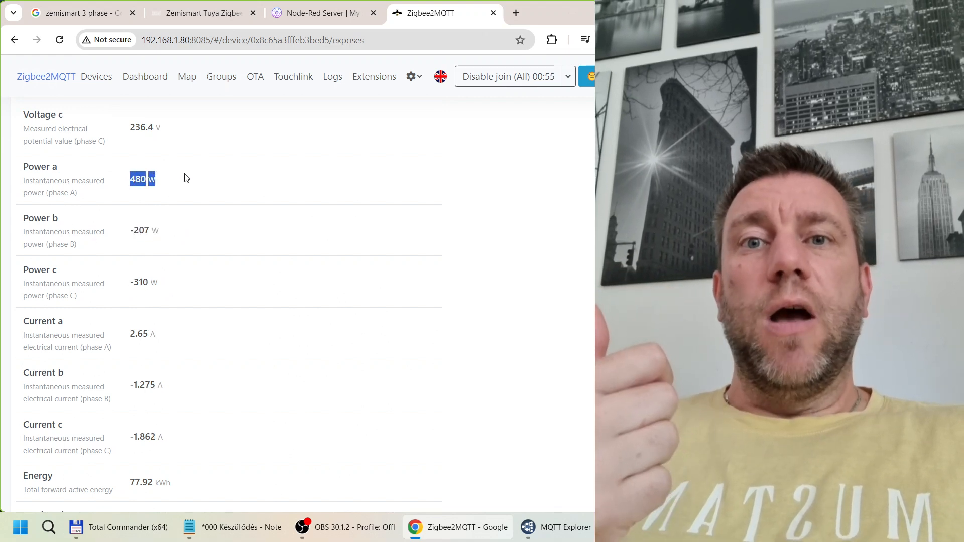